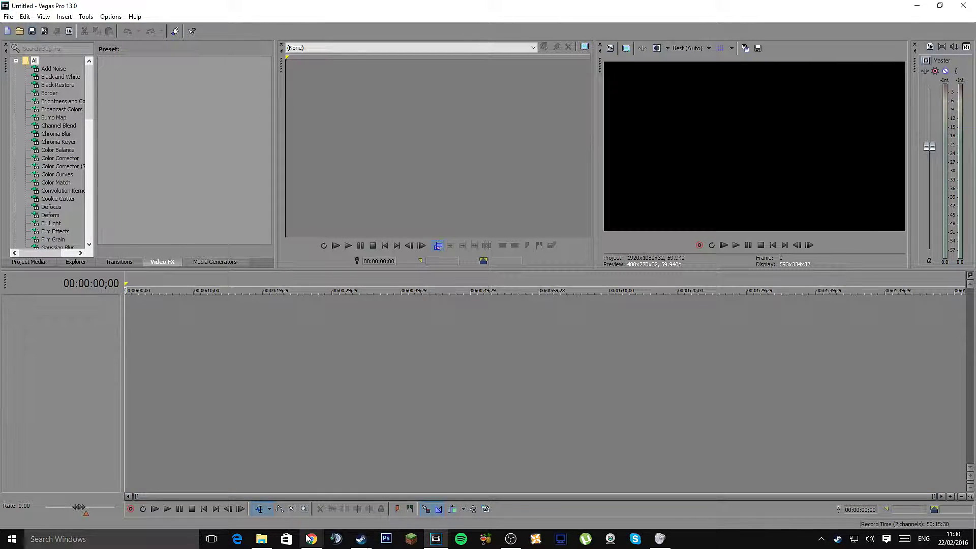
- Open the gaming news 7.veg project, leaving all missing media files offline
click(8, 16)
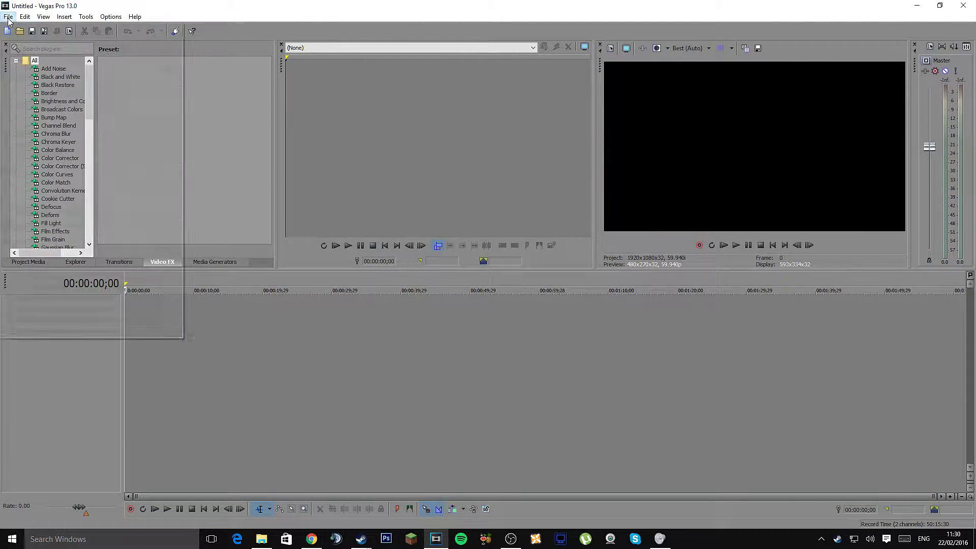
click(31, 40)
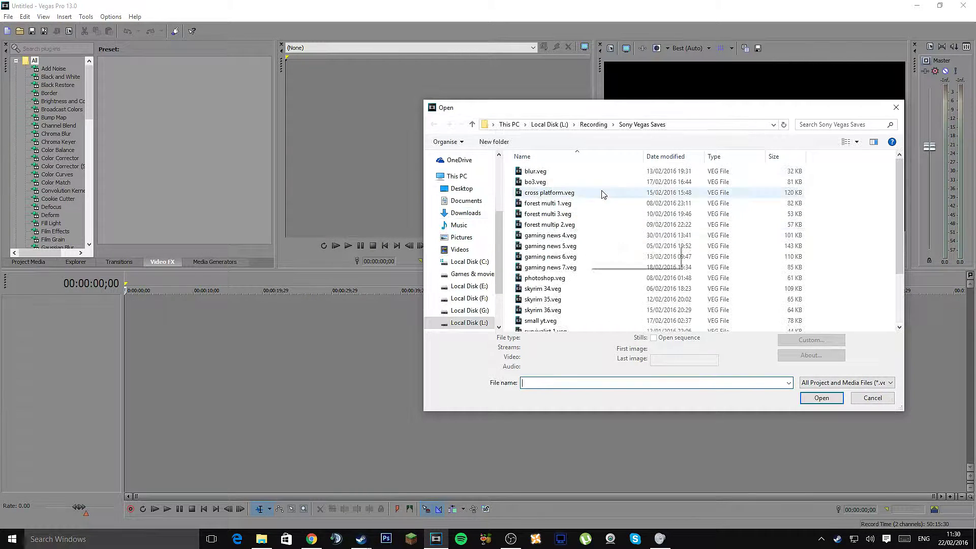
double_click(579, 268)
click(407, 235)
click(519, 254)
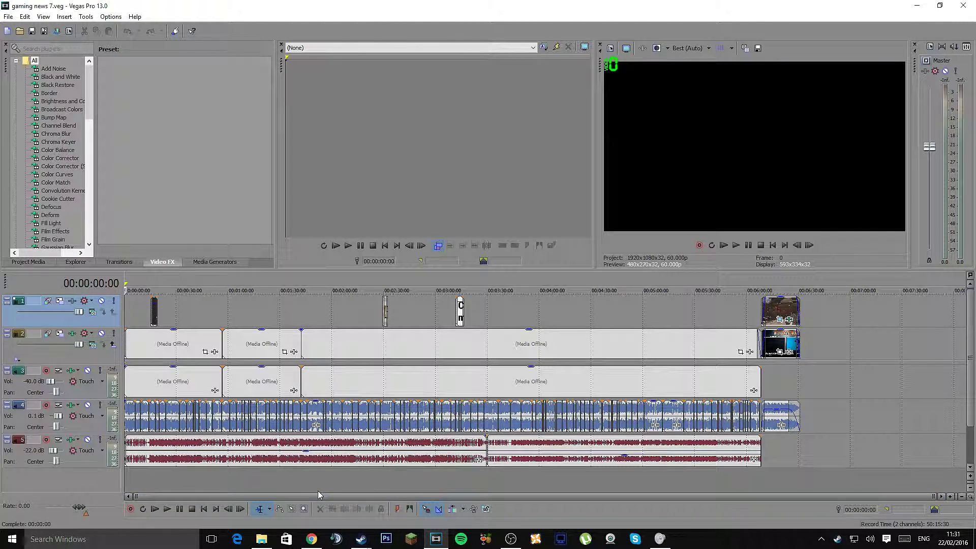
- Delete the top three video and offline tracks, then select the first remaining audio track
ctrl+click(105, 362)
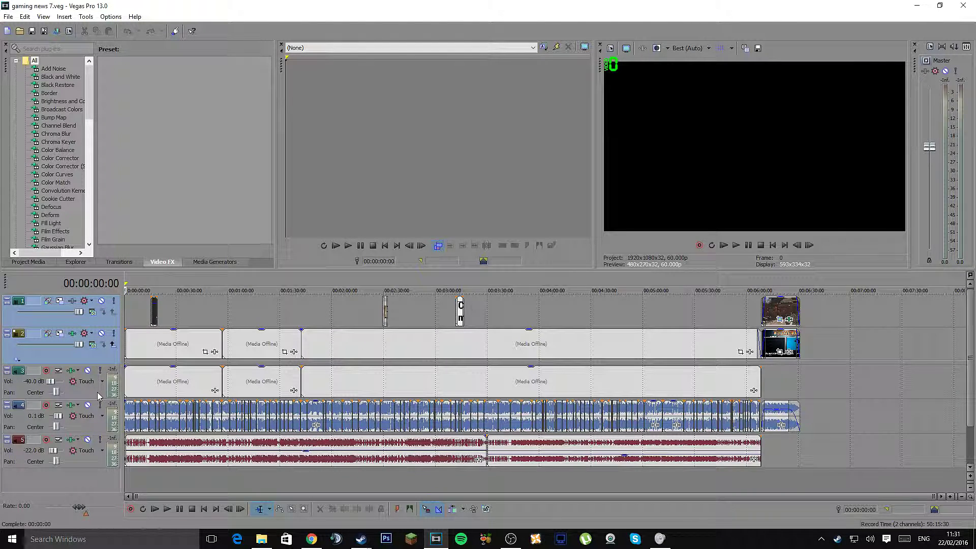
right_click(97, 392)
click(136, 209)
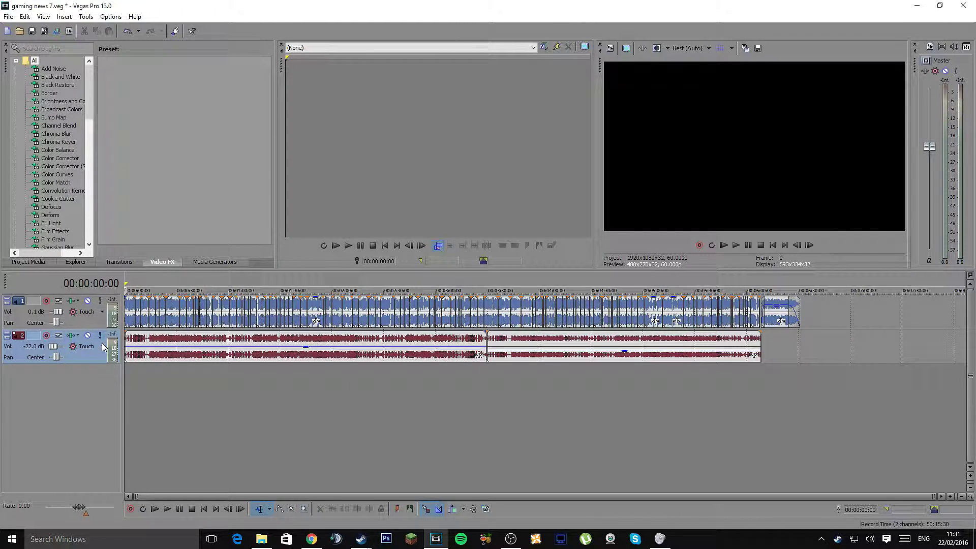
click(91, 322)
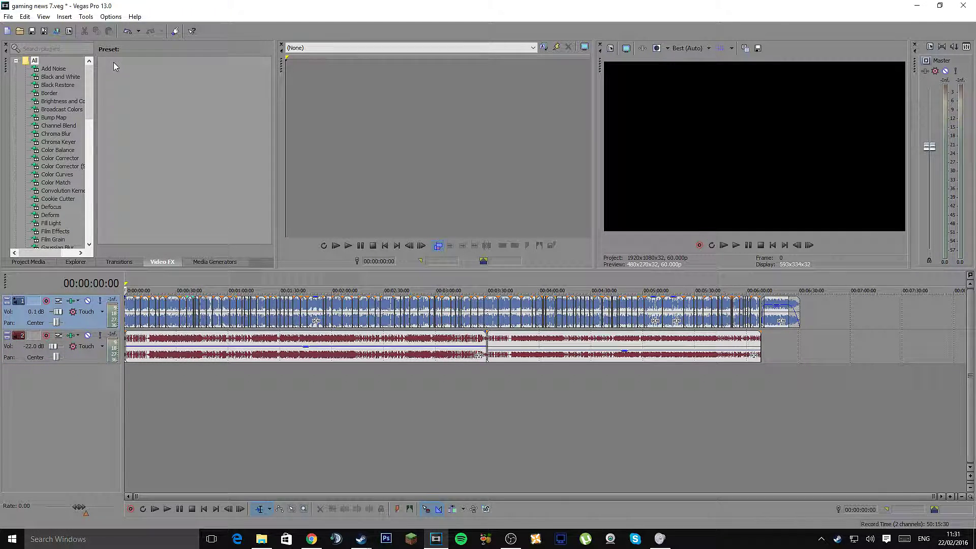
- In Render As, pick the MP3 Audio 'Highest Quality VBR Stereo Audio' template and open its custom settings
click(7, 16)
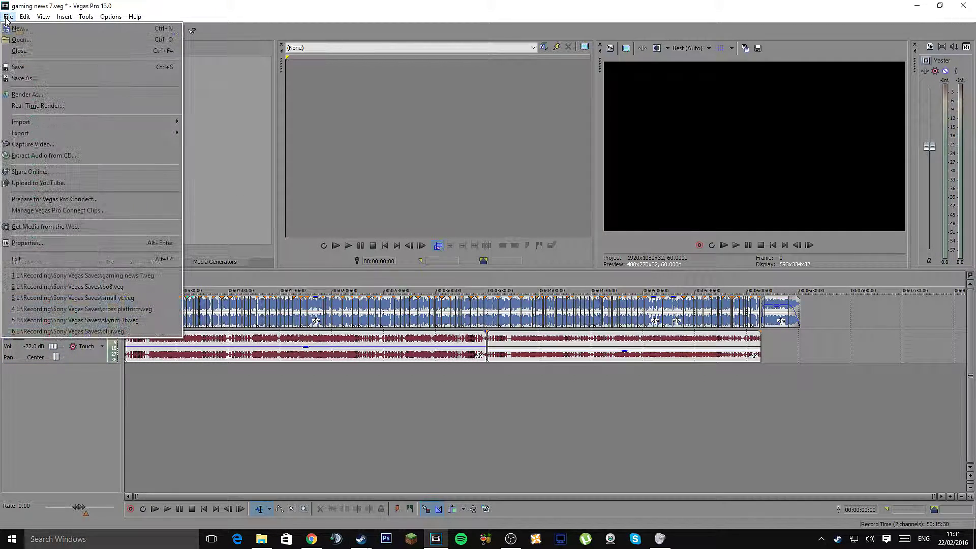
click(25, 60)
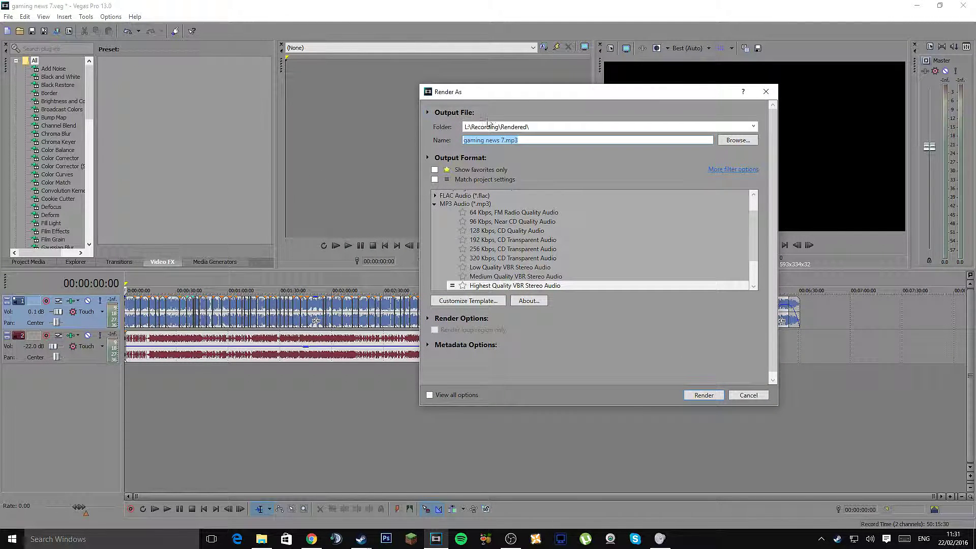
click(434, 203)
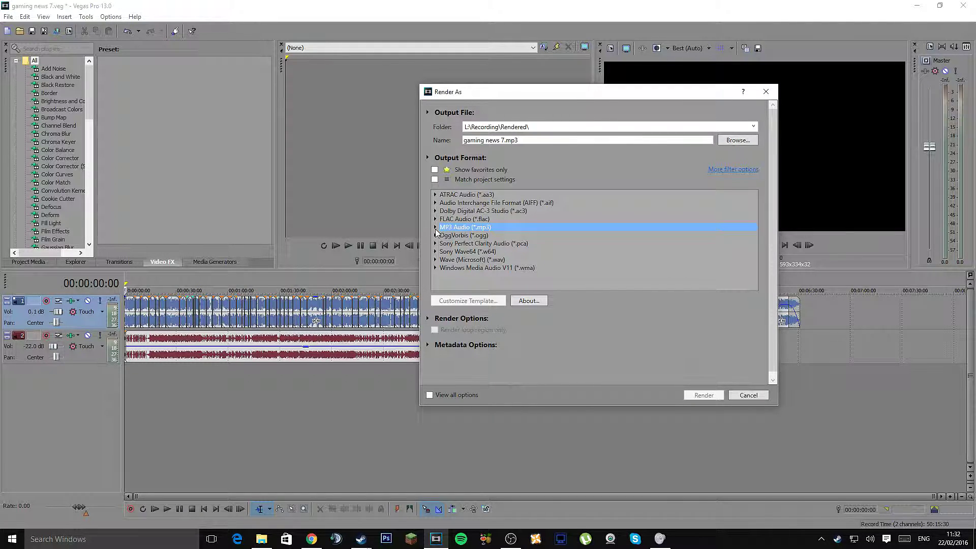
click(435, 229)
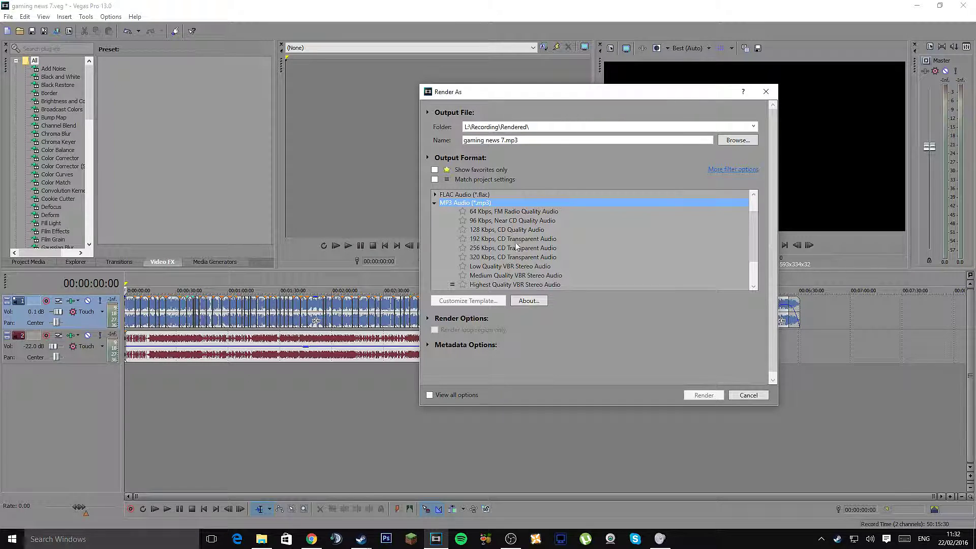
scroll(501, 251, down, 1)
click(507, 261)
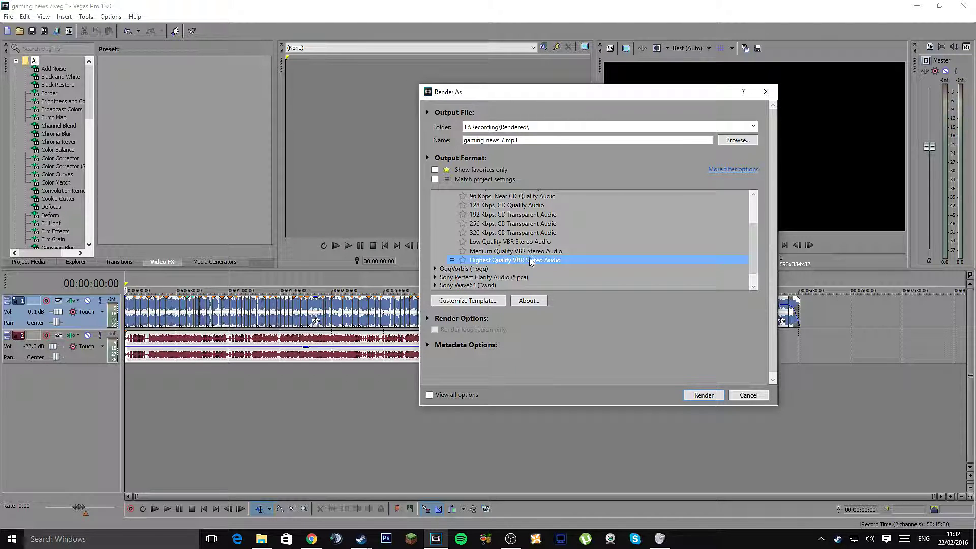
click(469, 301)
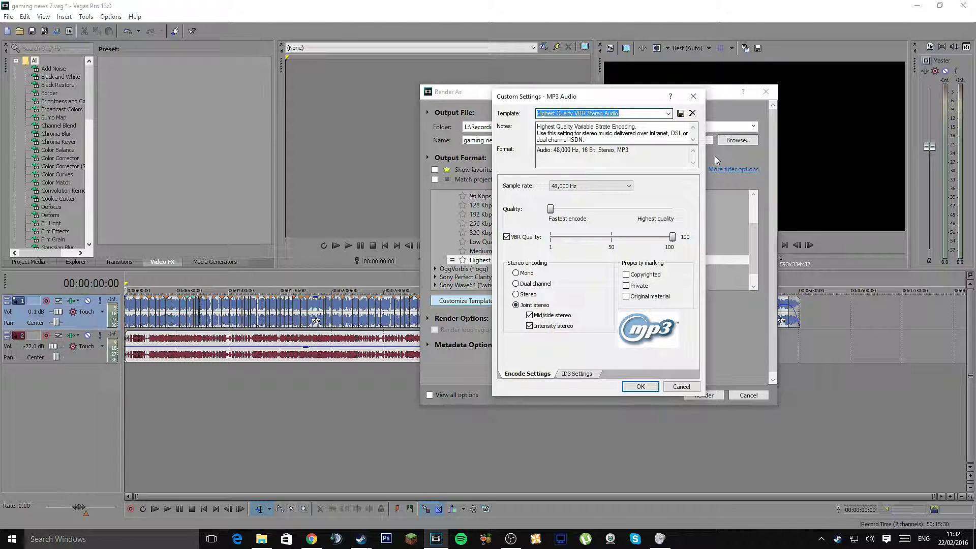
- Raise the MP3 encode quality to Highest quality and confirm the customised template
click(552, 211)
drag(552, 212, 681, 215)
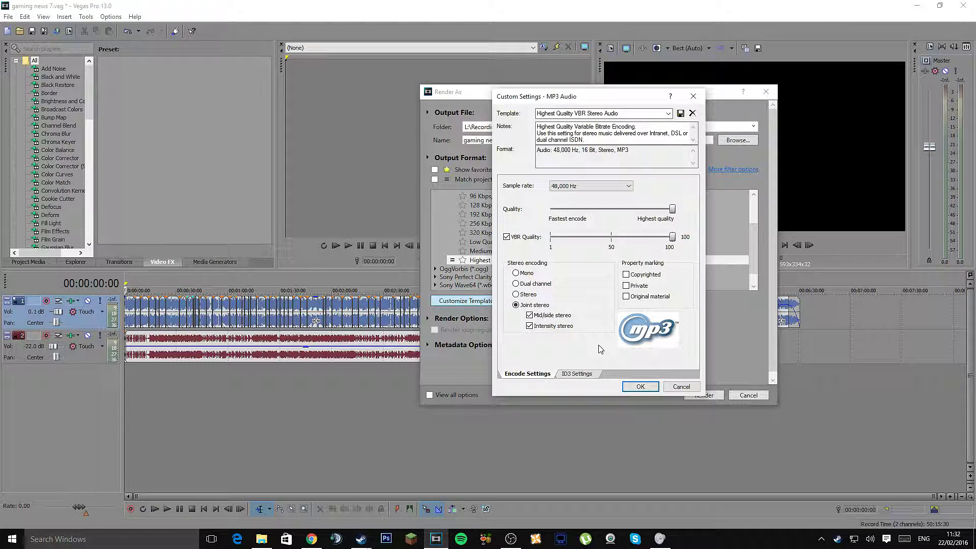
click(586, 374)
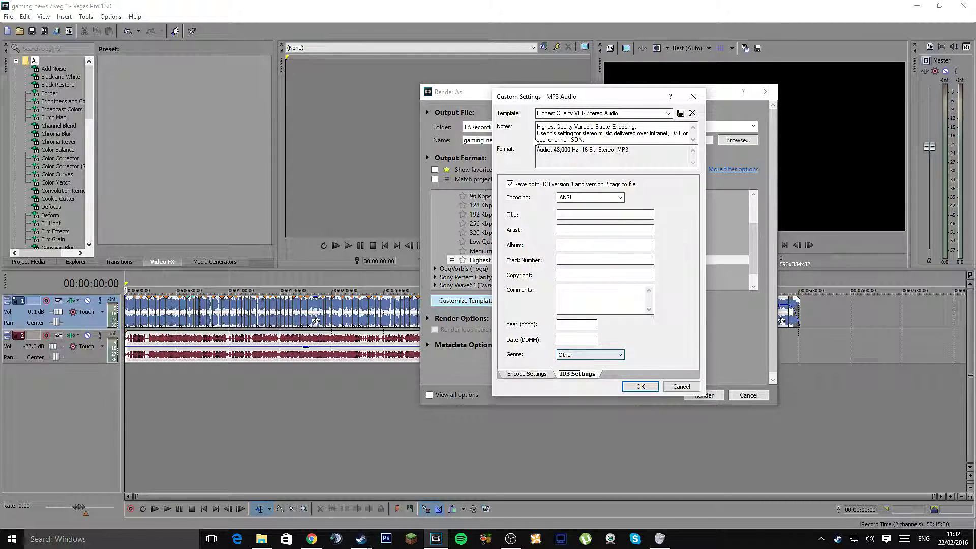
click(527, 373)
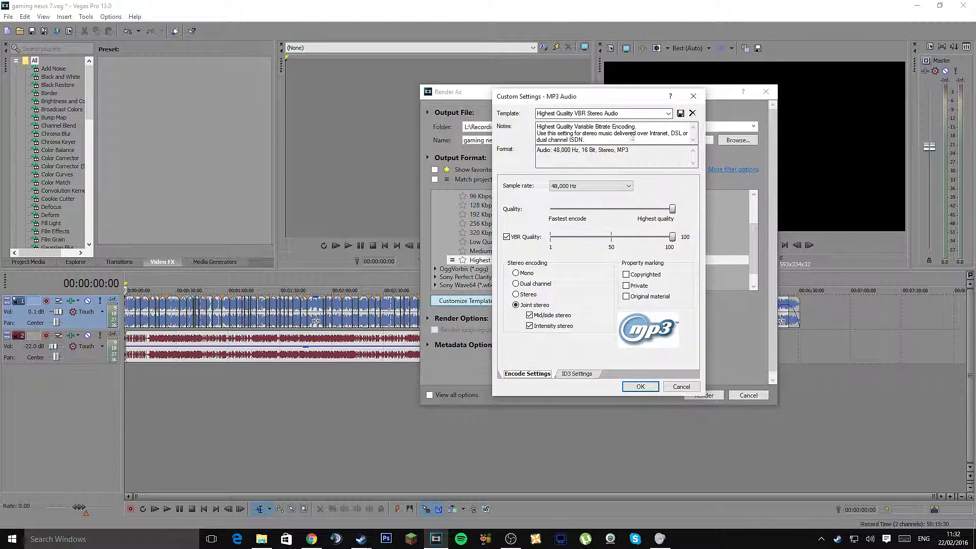
click(640, 387)
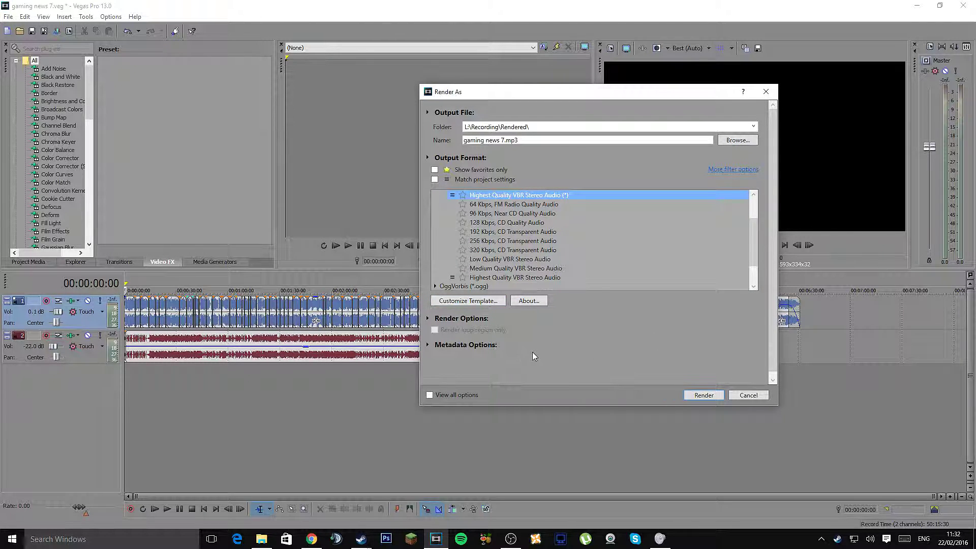
- Try rendering, but decline overwriting the existing gaming news 7.mp3
click(737, 140)
click(876, 358)
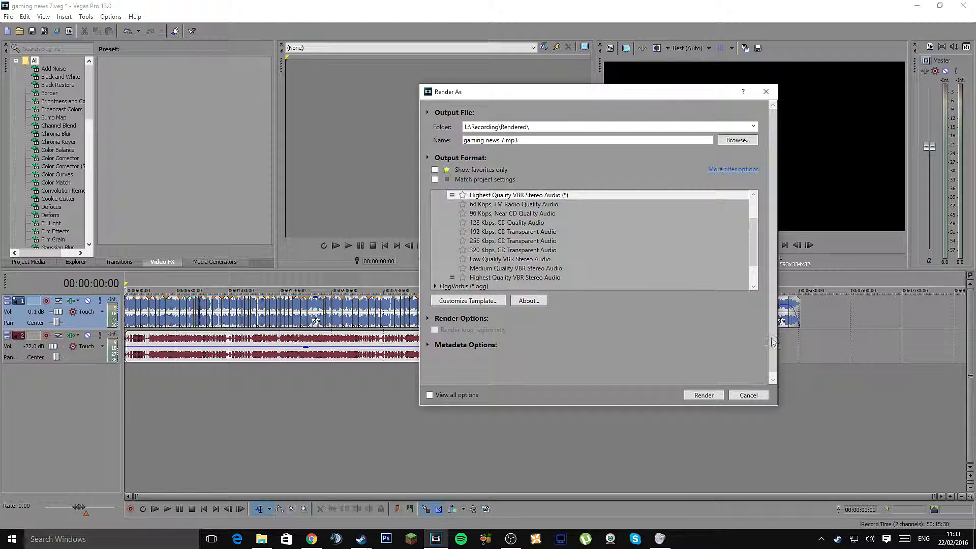
click(703, 397)
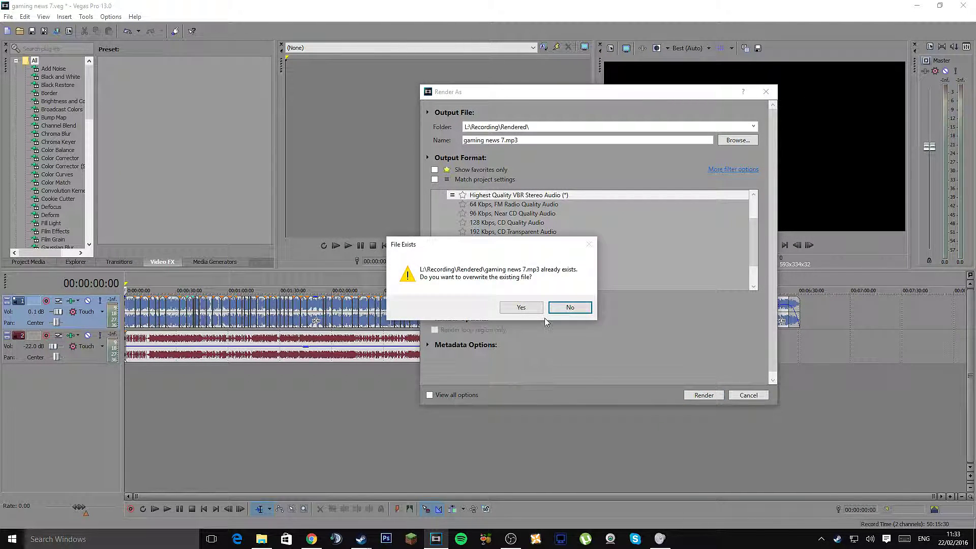
click(570, 307)
- Rename the output file to 's' and render the audio to s.mp3
click(551, 137)
drag(552, 137, 450, 145)
text(s)
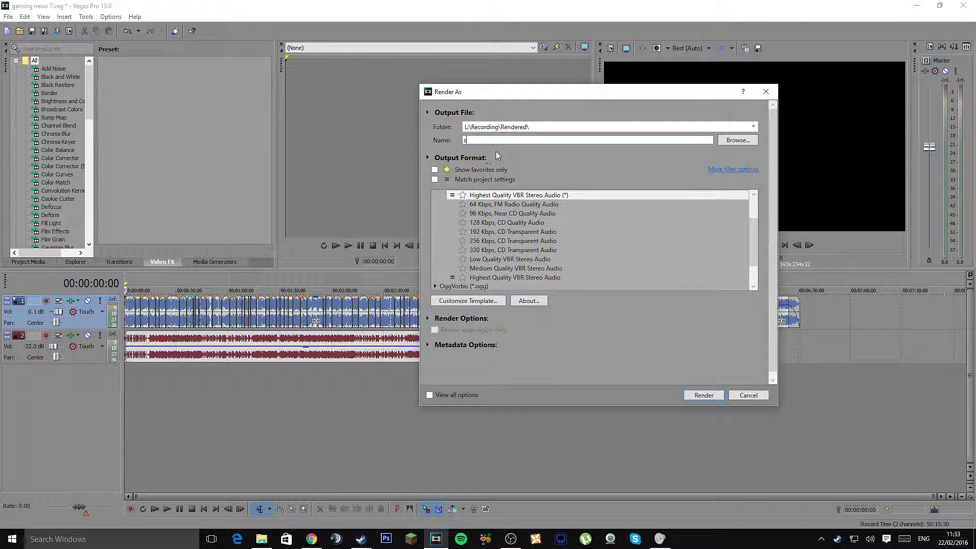
click(704, 396)
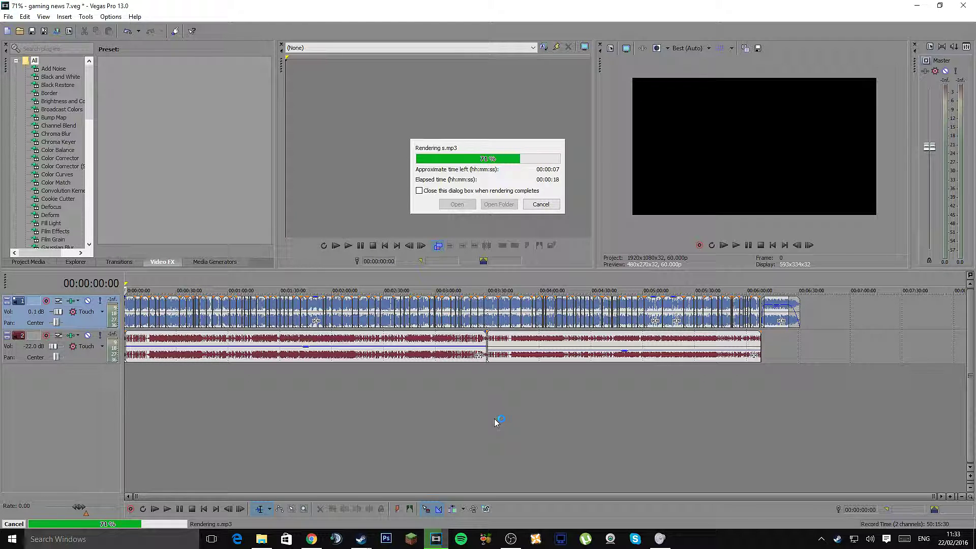
click(262, 539)
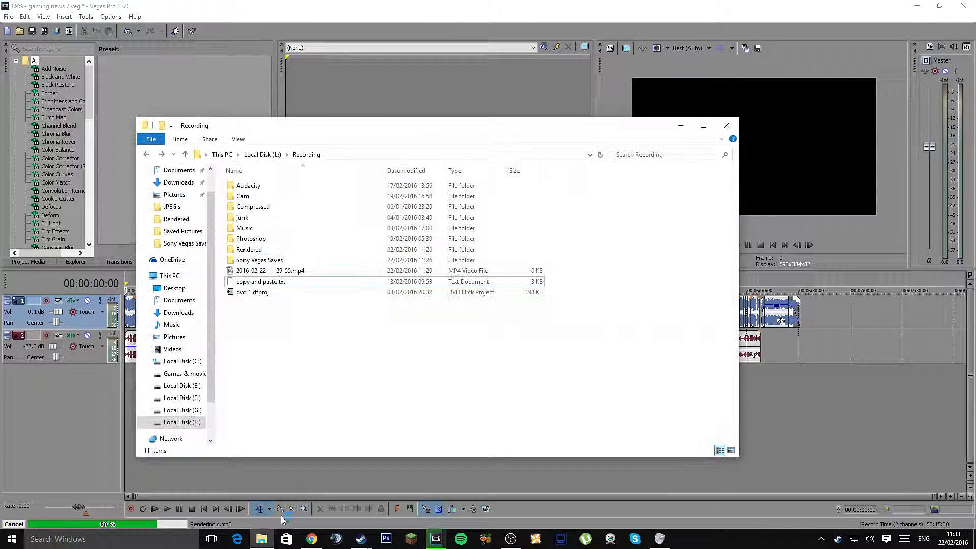
- Open the Rendered folder in File Explorer and maximize the window to show s.mp3
double_click(265, 250)
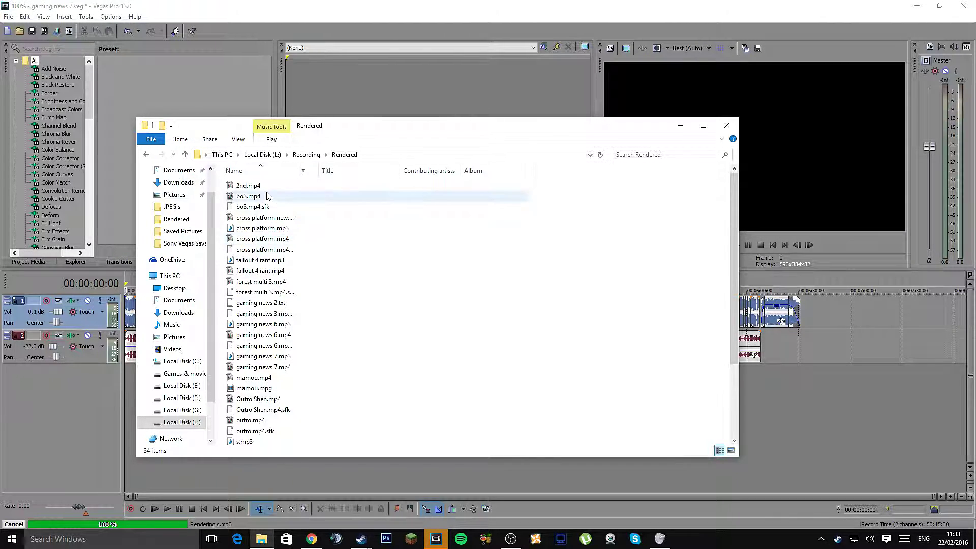
drag(353, 130, 313, 152)
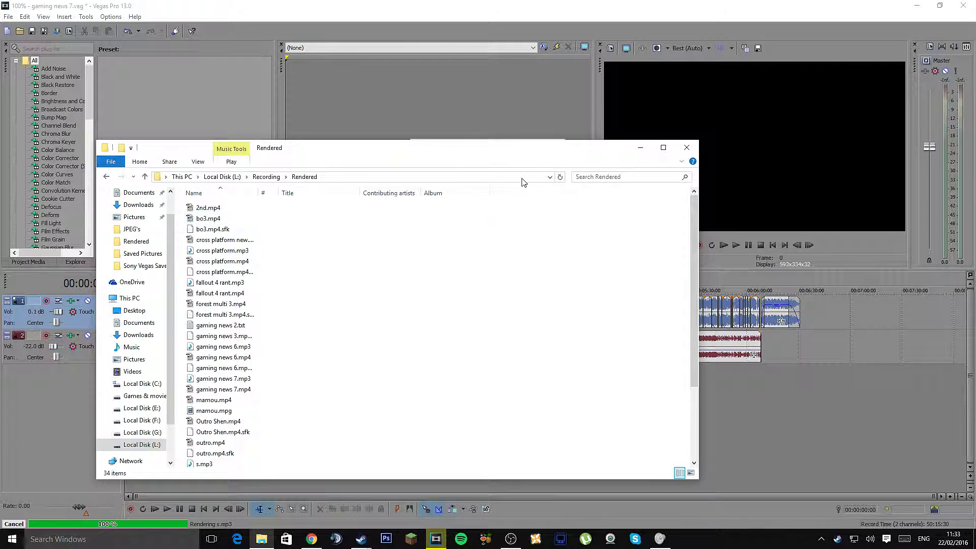
click(664, 148)
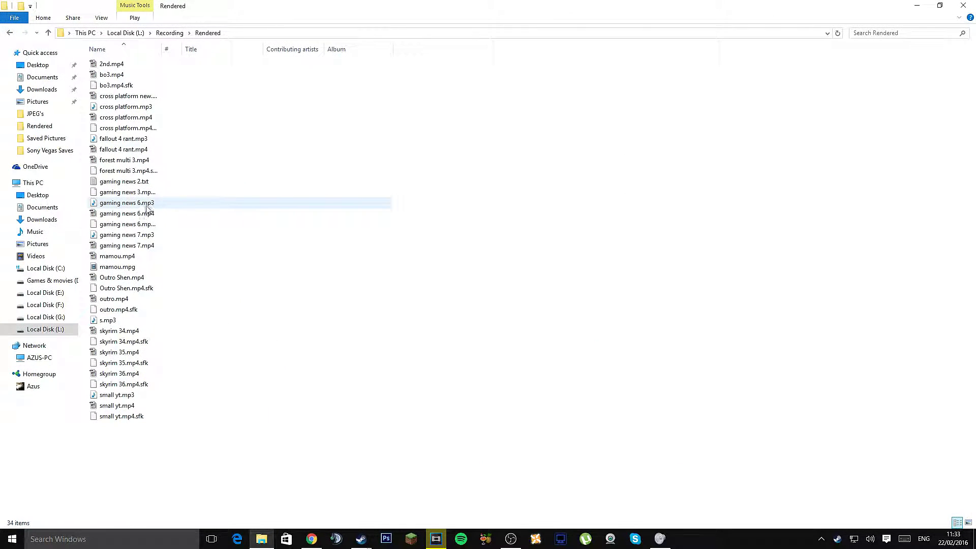
- Play s.mp3 in Windows Media Player, pause it at 00:04, and reposition the player window
double_click(128, 321)
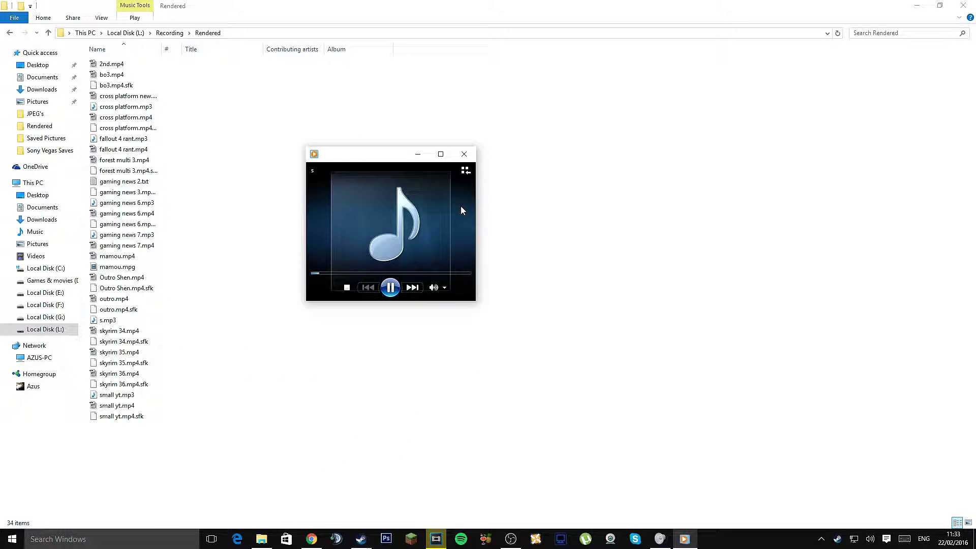
click(390, 287)
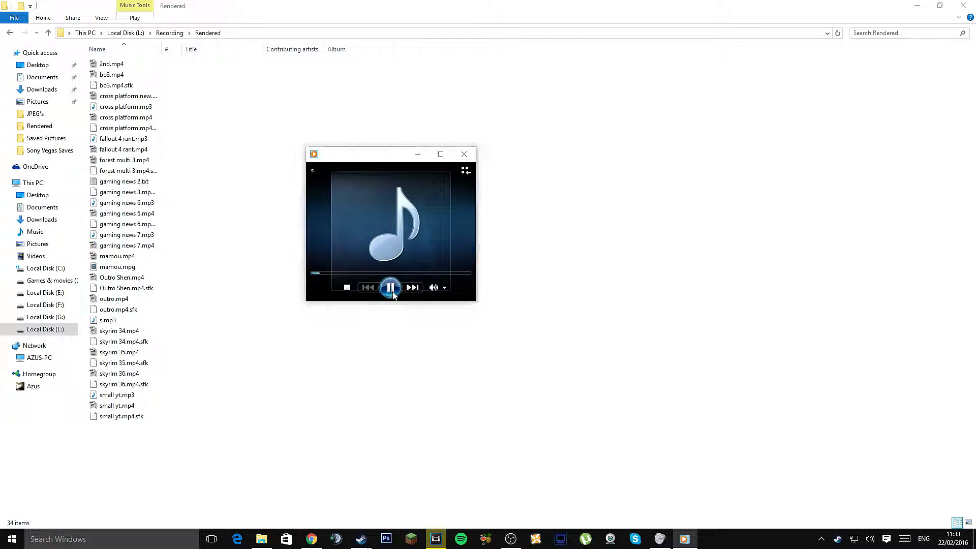
drag(476, 303, 803, 446)
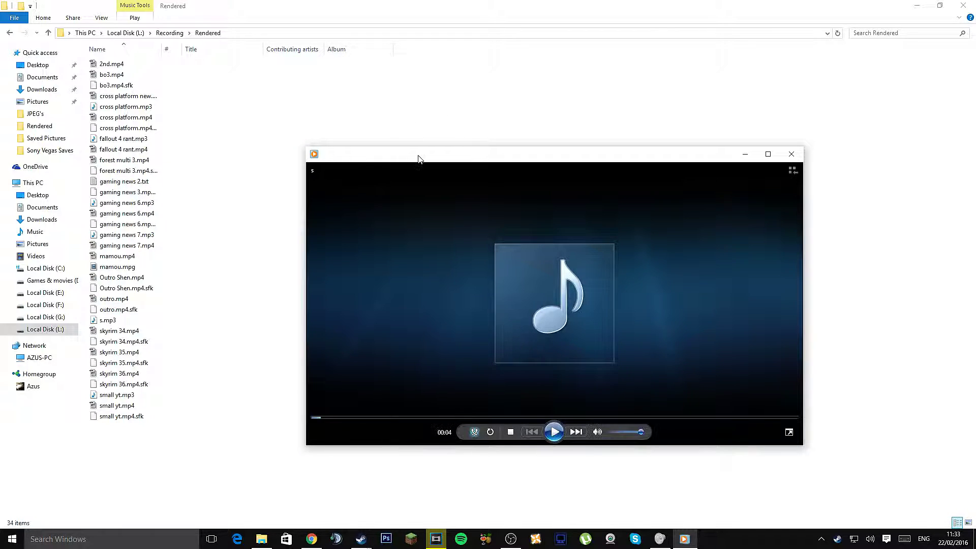
drag(420, 155, 329, 92)
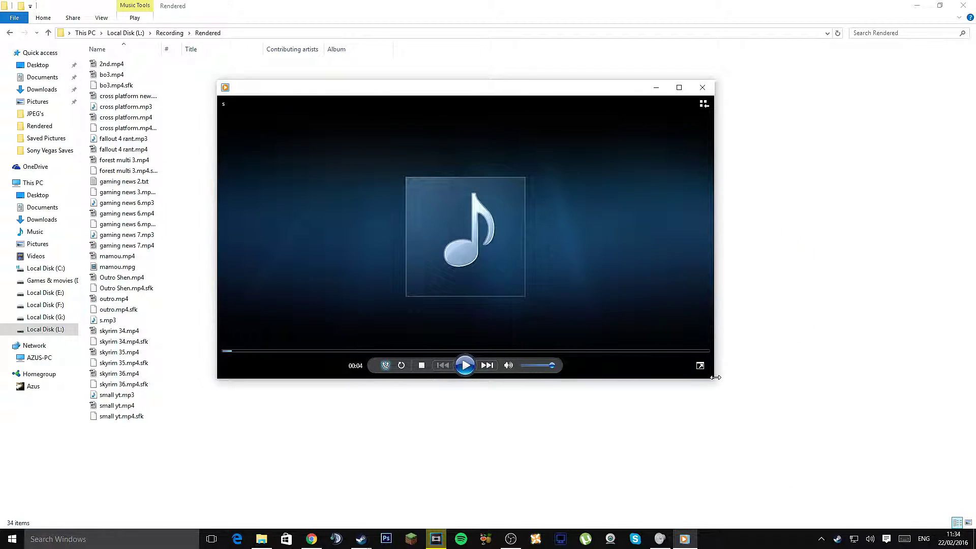
drag(714, 379, 654, 390)
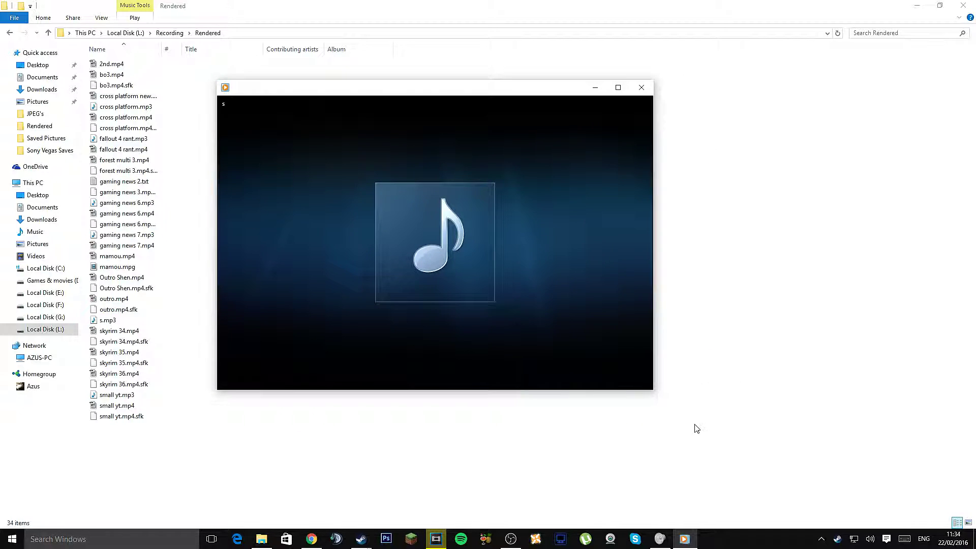
drag(482, 92, 635, 199)
key(alt+Tab)
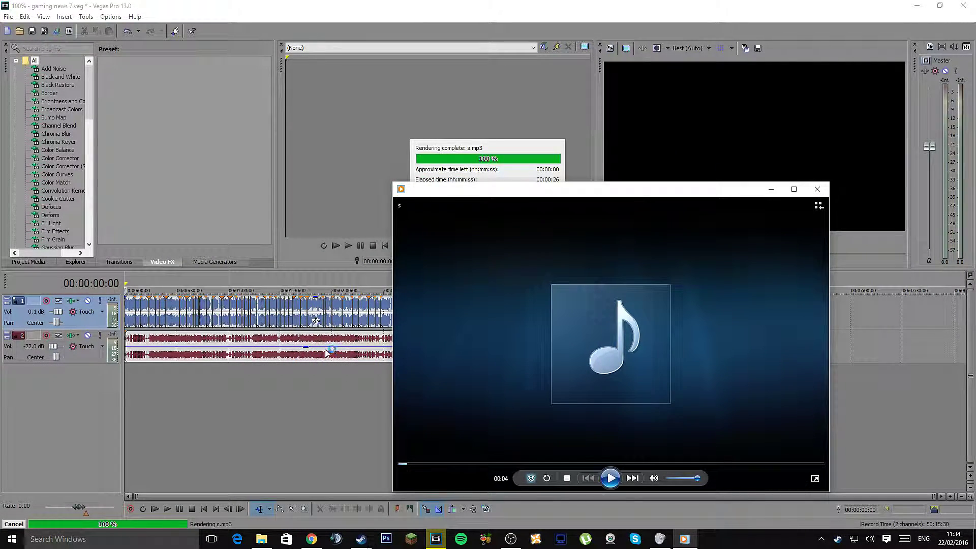
- Dismiss the Rendering complete notice, then move the cursor to 00:01:30:05 and back to start
click(549, 175)
click(552, 203)
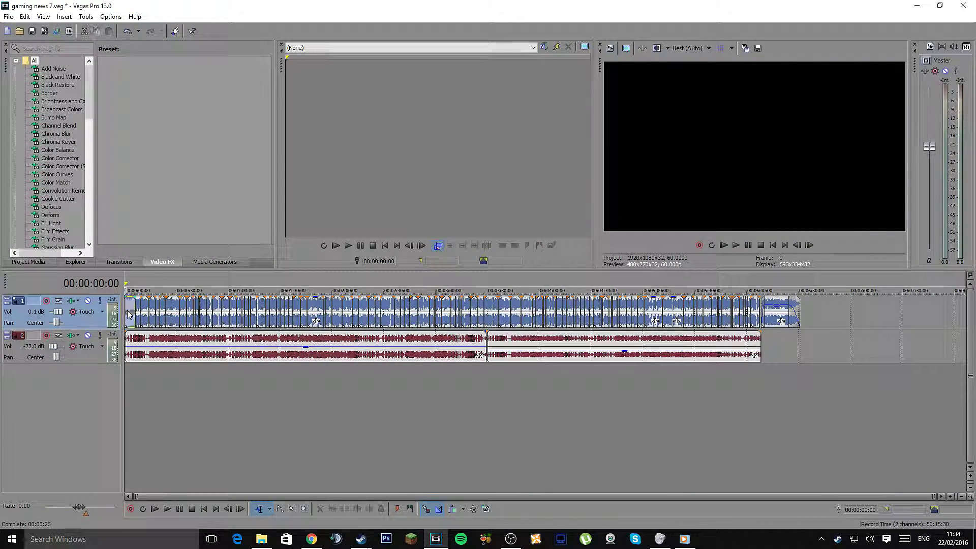
right_click(130, 311)
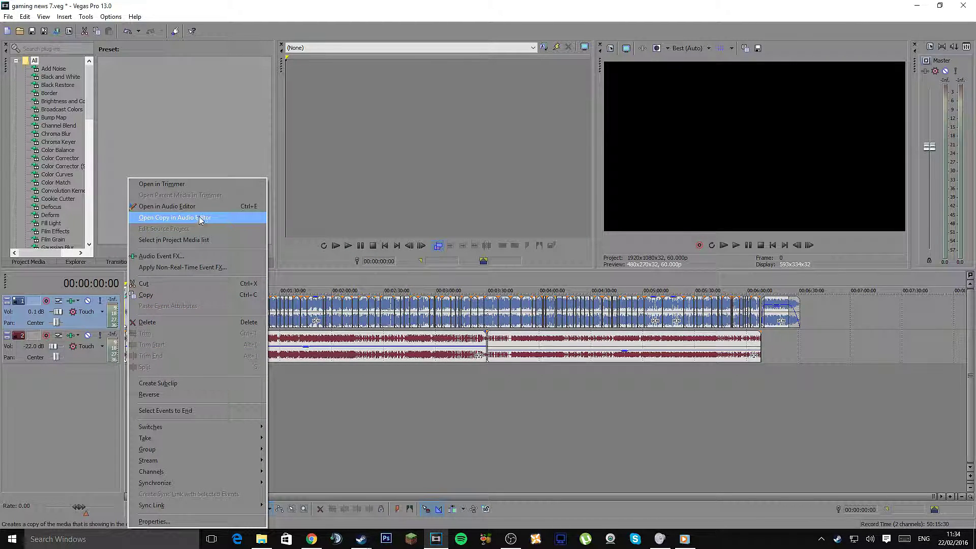
click(280, 323)
click(128, 313)
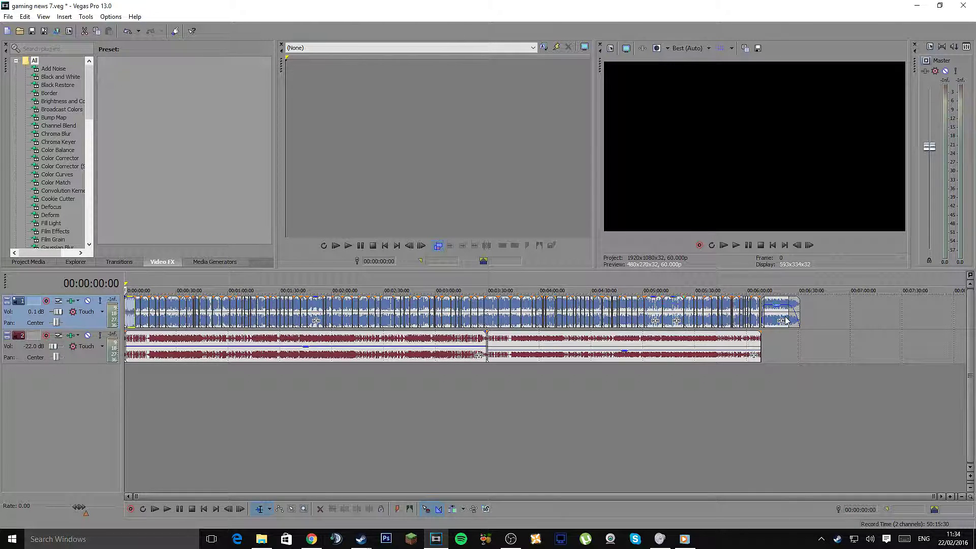
- Move the cursor to about 00:00:27, return it to the project start, and scroll the timeline
click(172, 401)
click(203, 509)
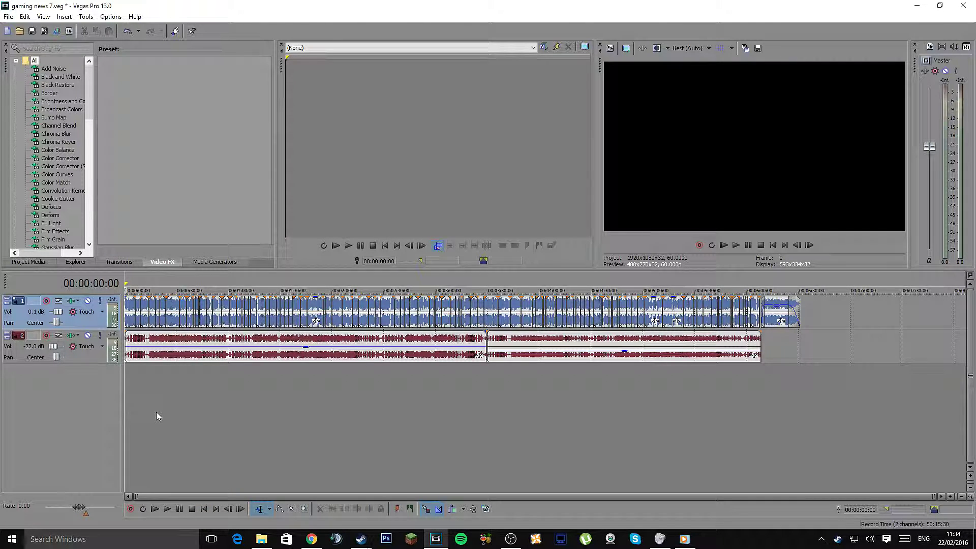
scroll(320, 406, up, 1)
scroll(318, 405, up, 5)
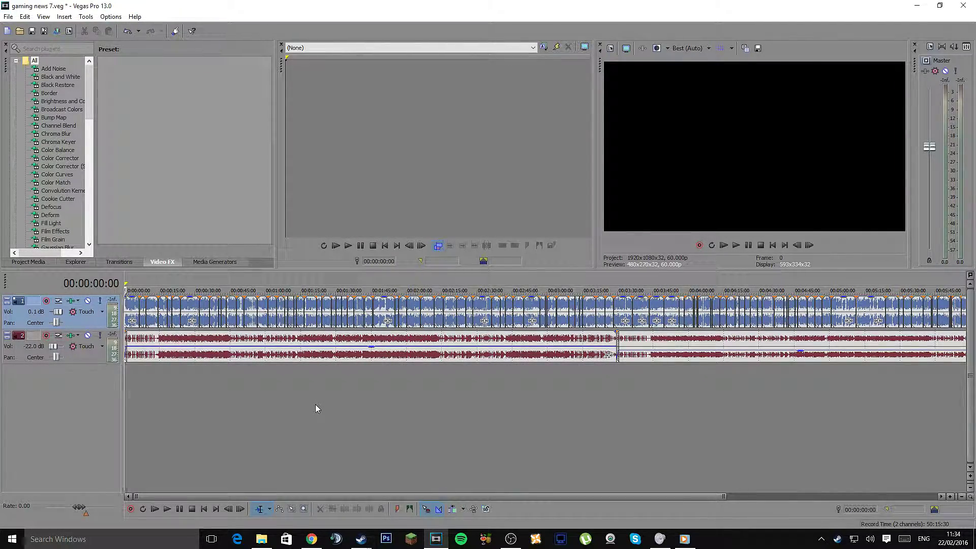
scroll(315, 407, down, 3)
scroll(315, 404, up, 2)
scroll(315, 404, down, 2)
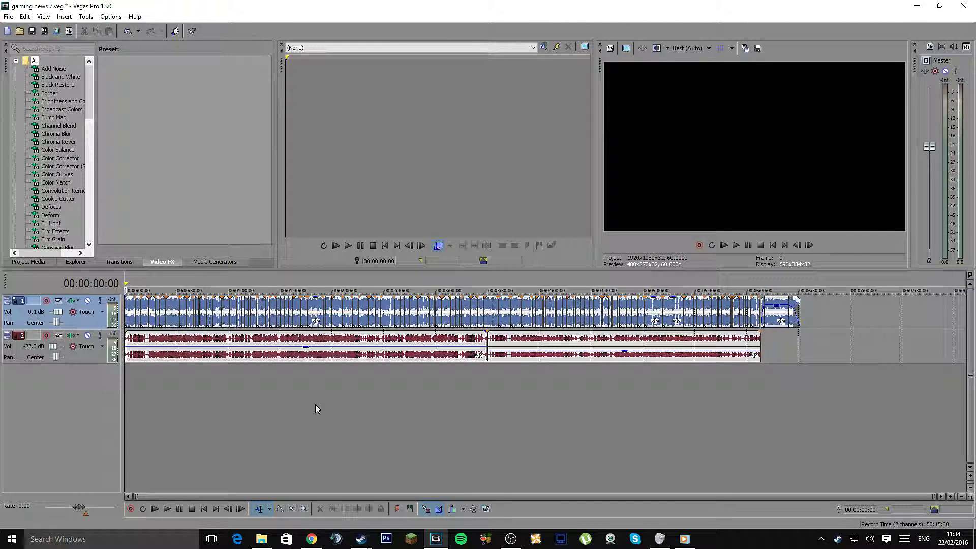
scroll(315, 408, up, 2)
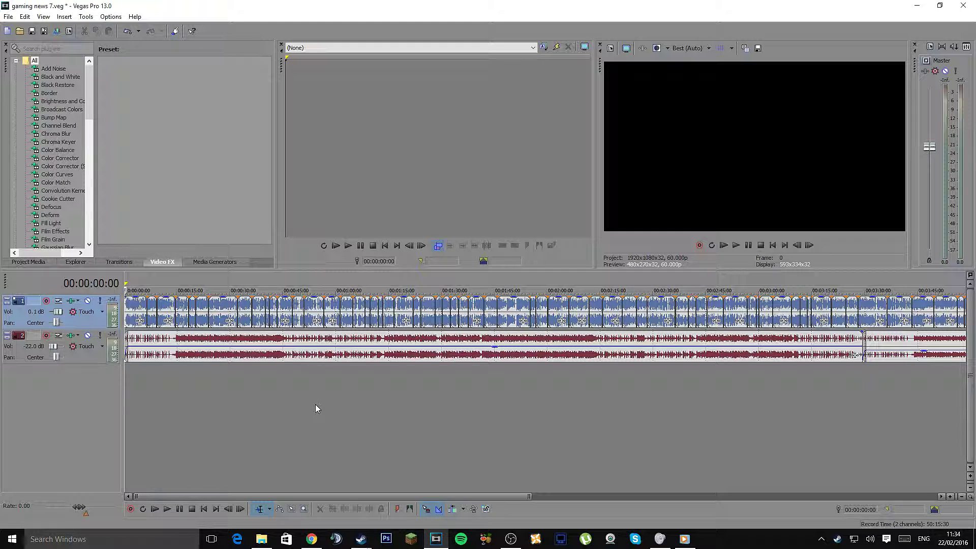